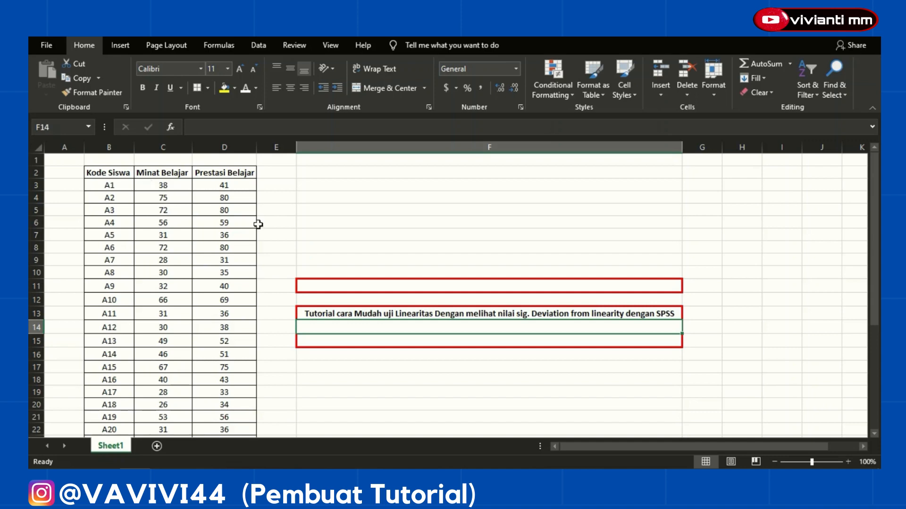
- Copy the Minat Belajar and Prestasi Belajar scores of students A1 to A33 and switch to the empty dataset in SPSS
drag(168, 186, 232, 388)
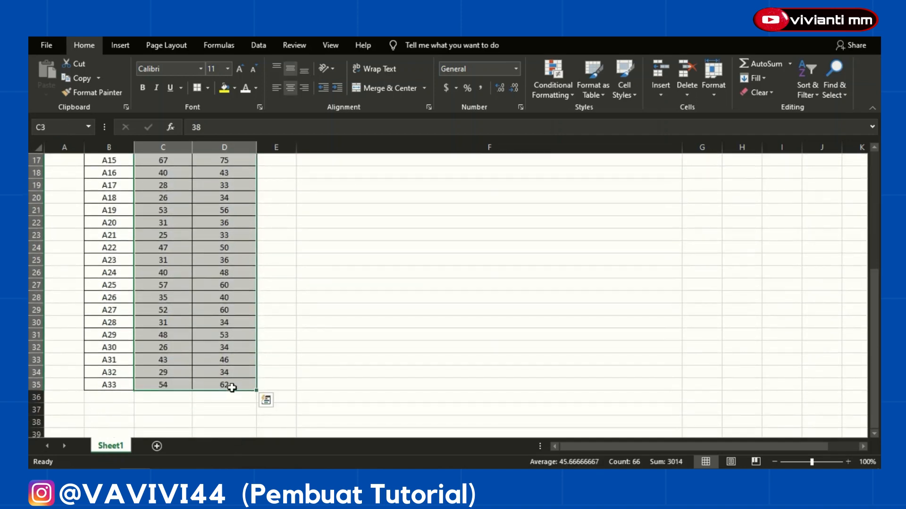
key(ctrl+c)
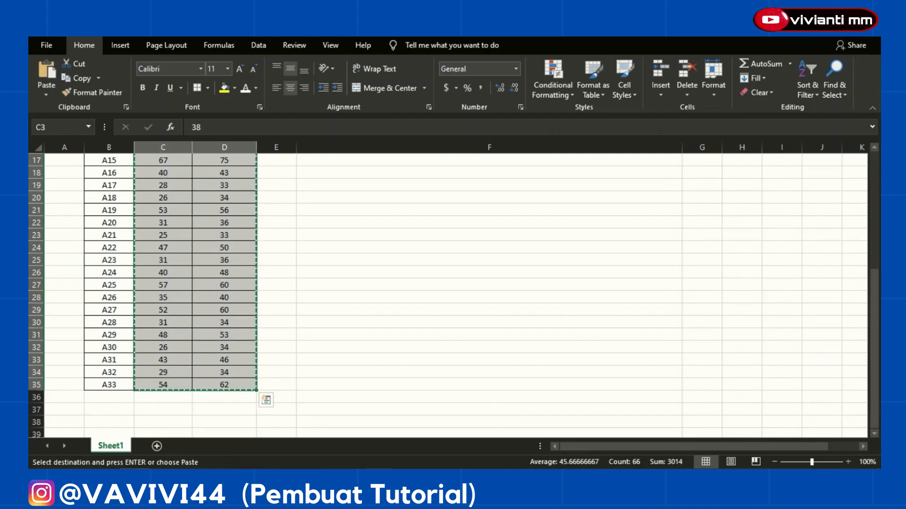
click(349, 471)
click(452, 431)
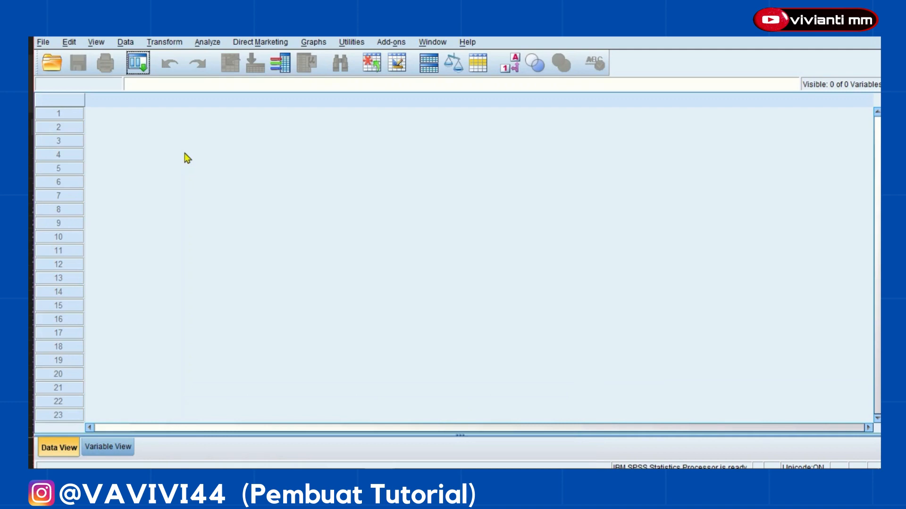
click(132, 448)
click(69, 453)
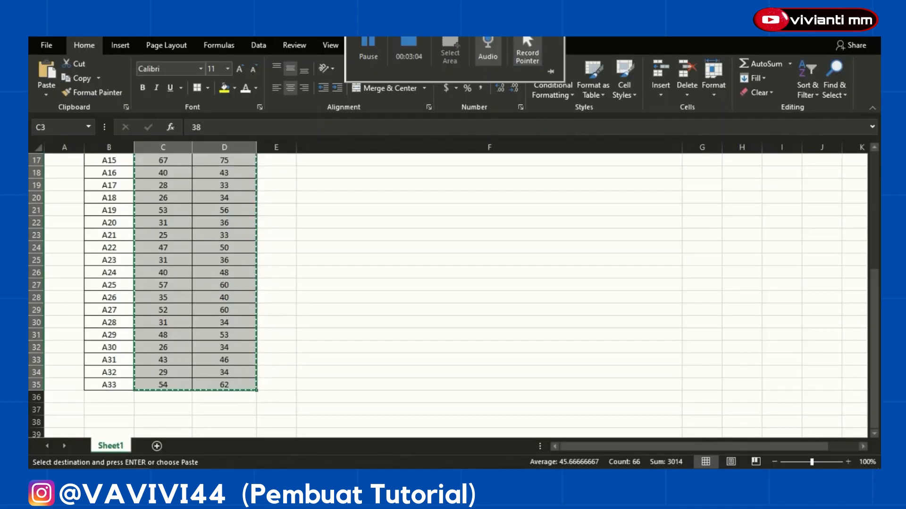
- Close the Excel workbook without saving its changes and switch to the Untitled2 dataset in SPSS
click(867, 28)
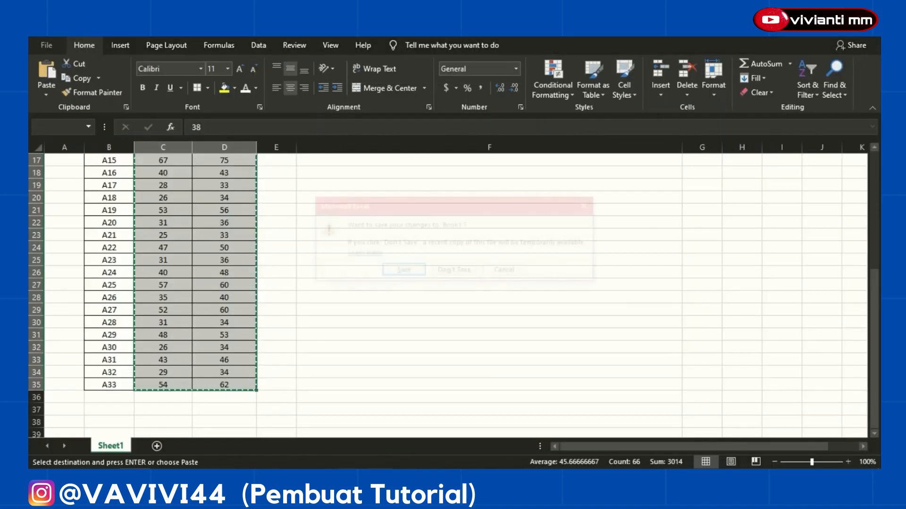
click(450, 270)
mouse_move(377, 468)
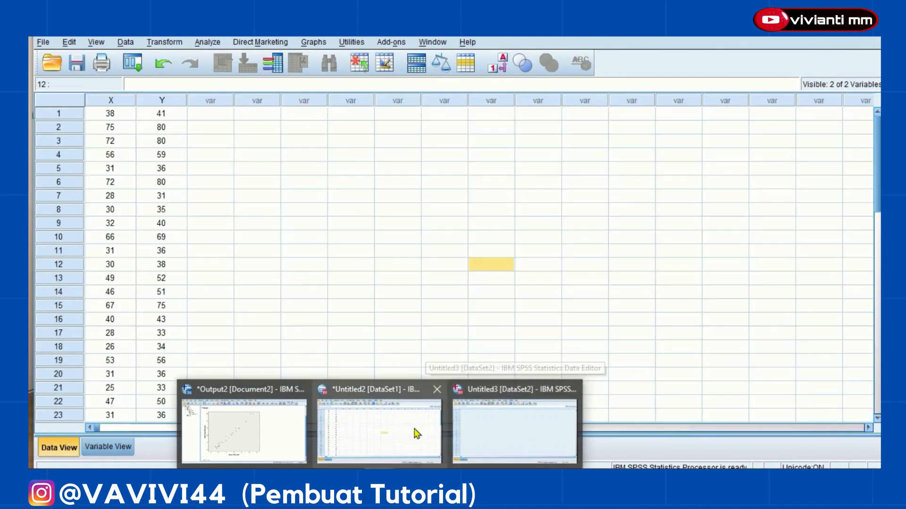
click(414, 431)
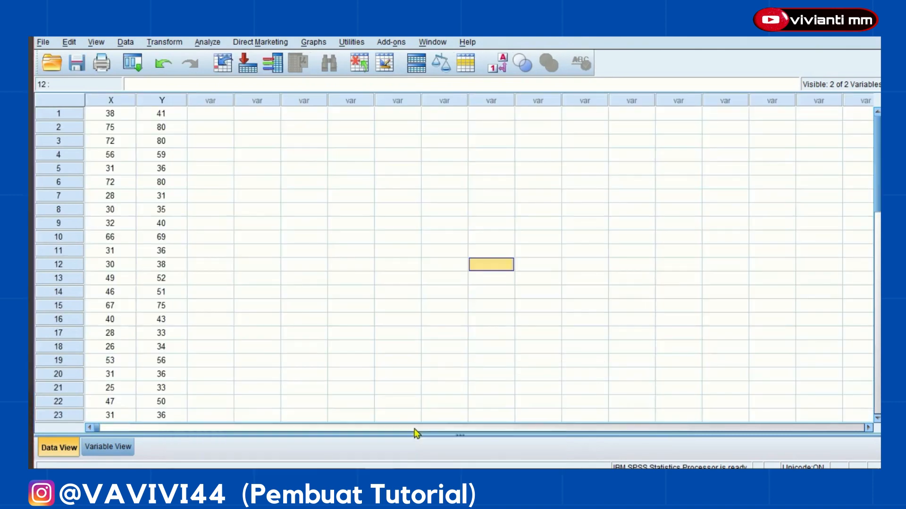
- Review the X and Y values through the last case and check the definitions of both variables
click(108, 116)
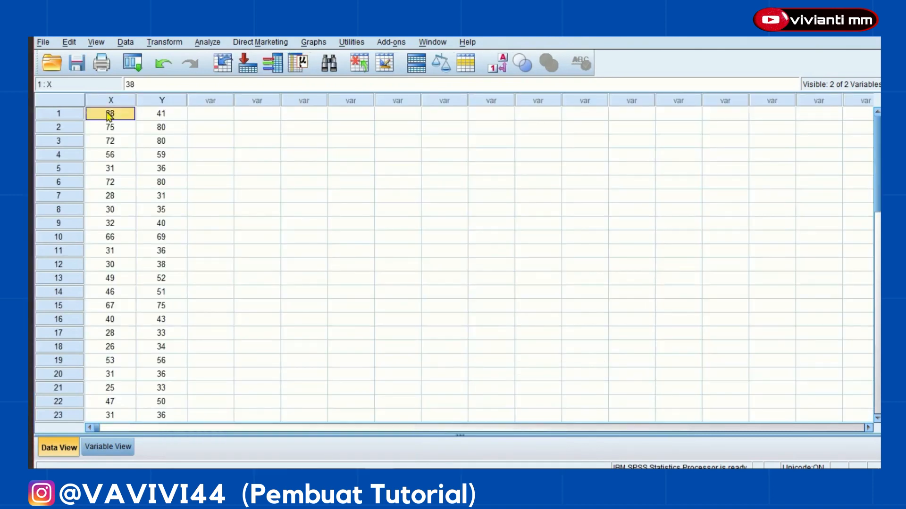
click(109, 116)
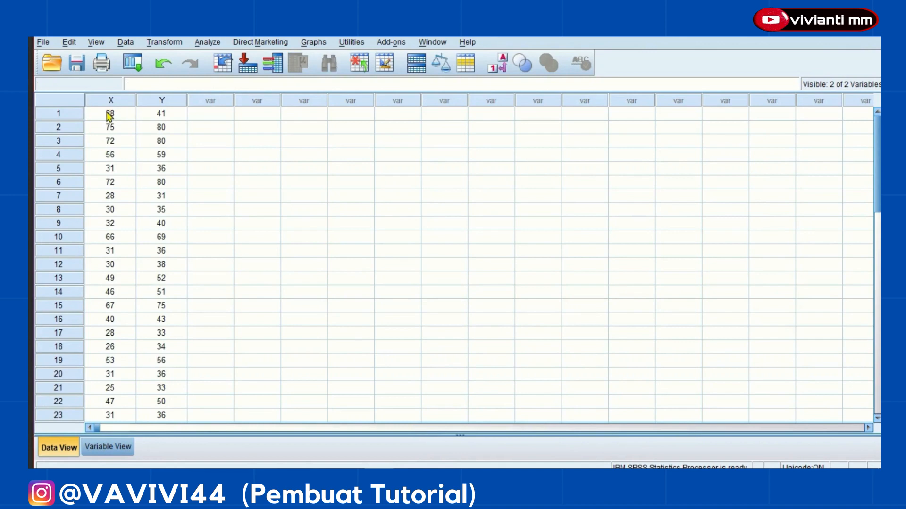
scroll(164, 201, down, 13)
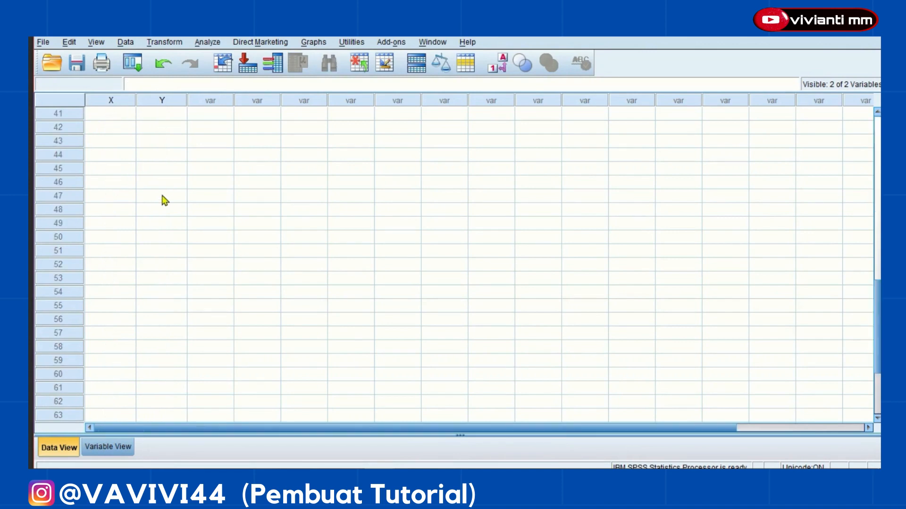
scroll(164, 200, up, 7)
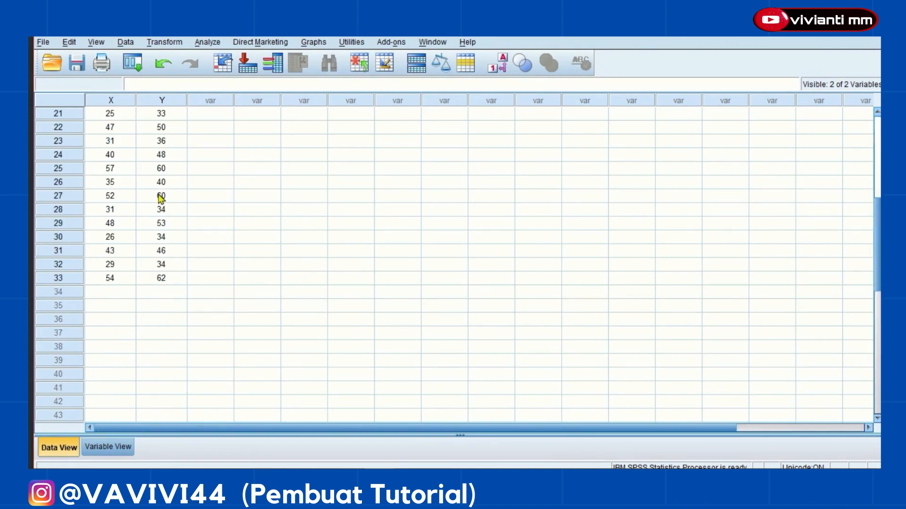
click(109, 447)
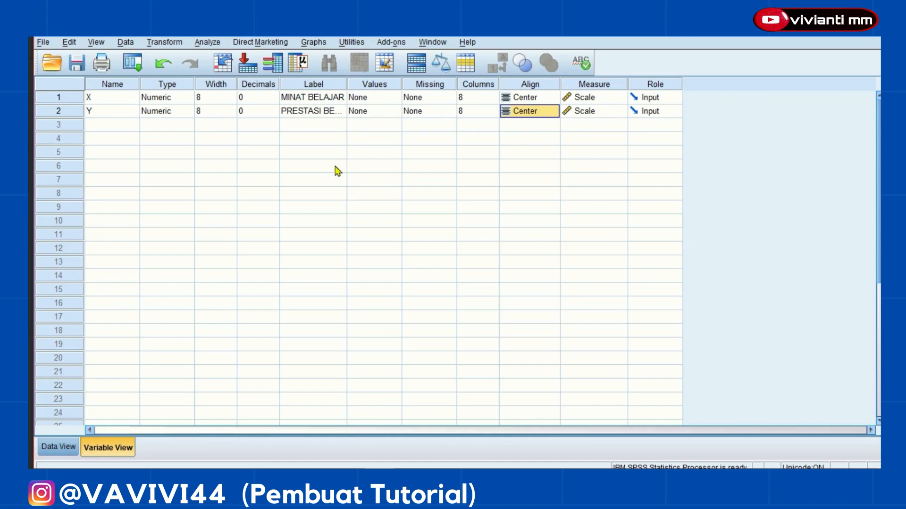
click(74, 449)
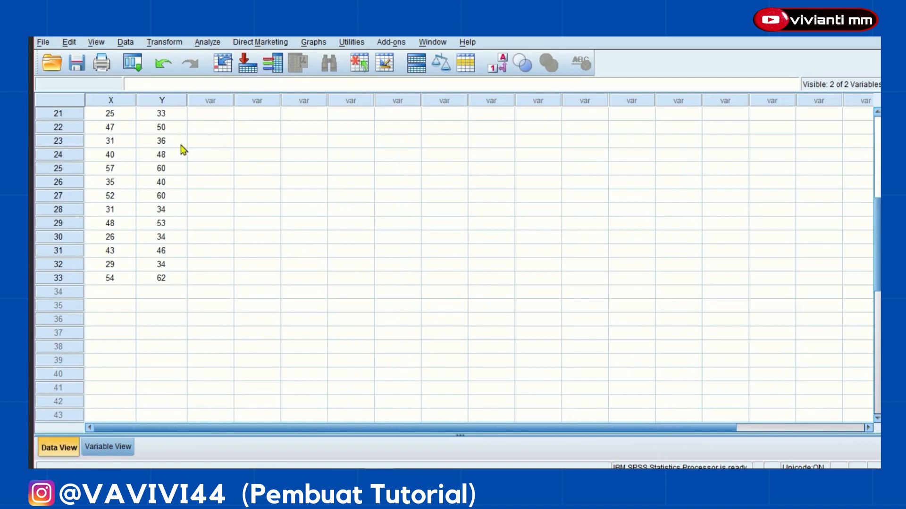
- Open the Means procedure for comparing means on the X and Y dataset
click(208, 44)
mouse_move(235, 108)
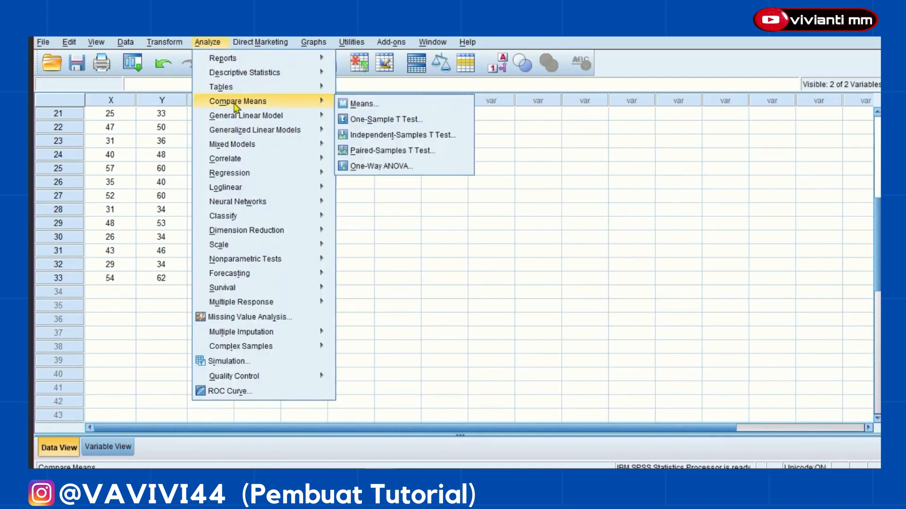
click(356, 104)
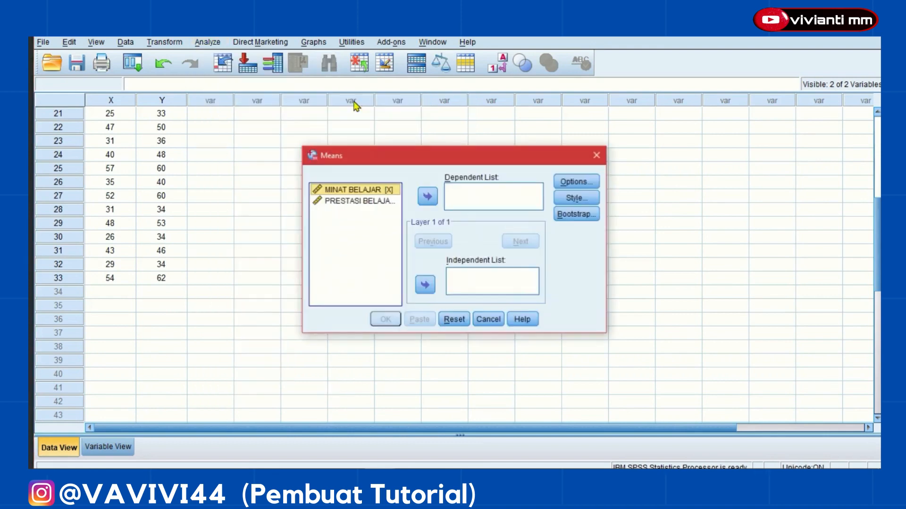
click(427, 197)
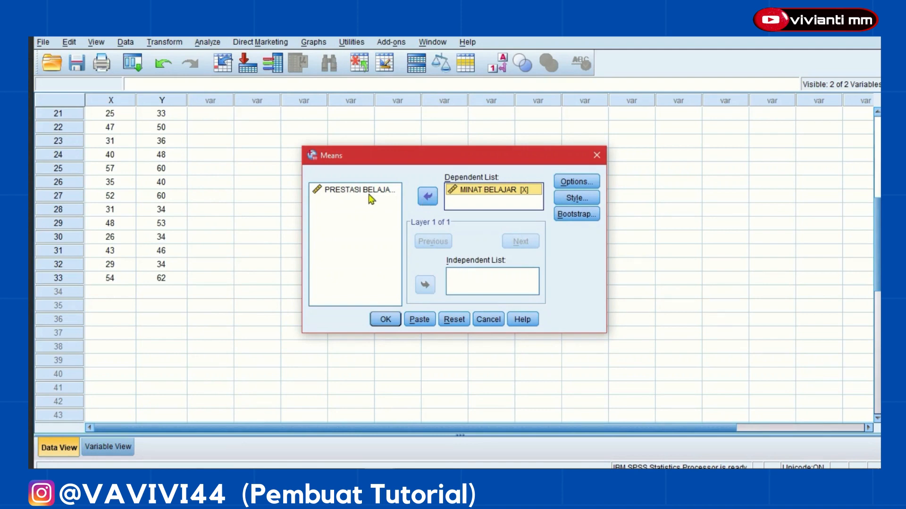
click(369, 191)
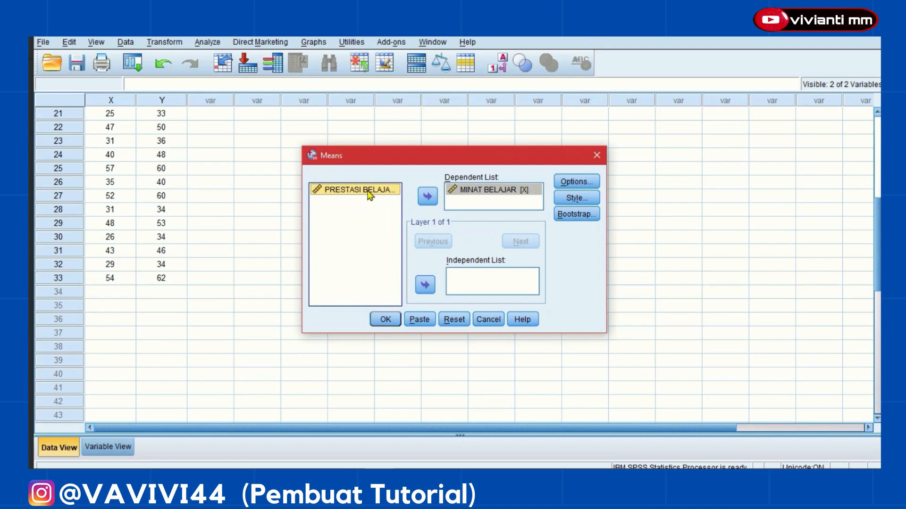
click(466, 196)
click(428, 197)
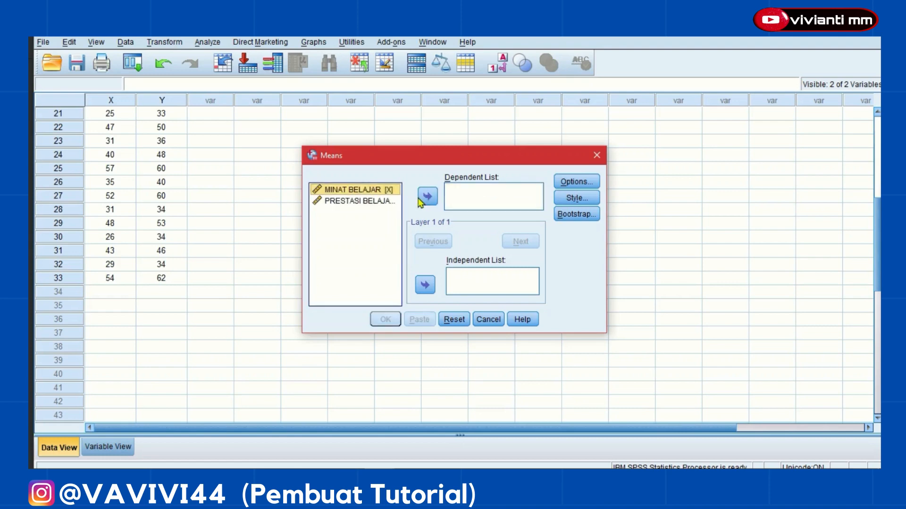
click(374, 202)
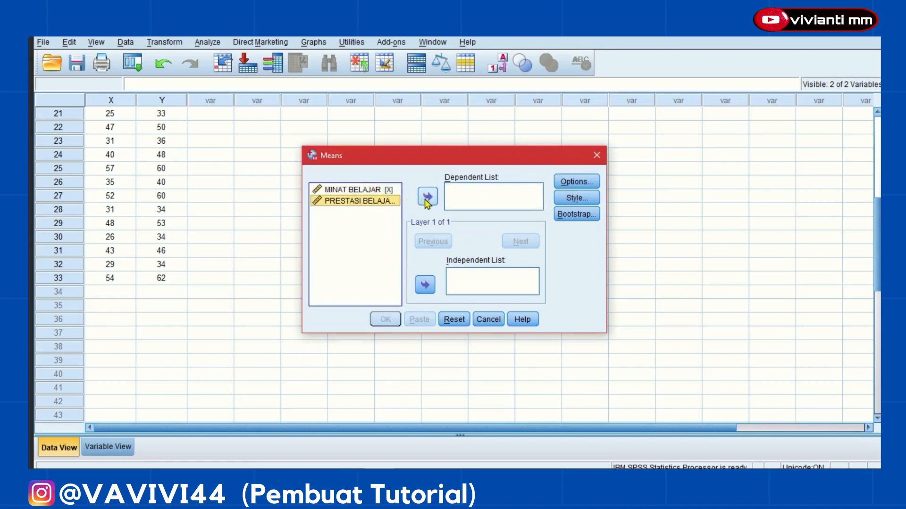
click(429, 285)
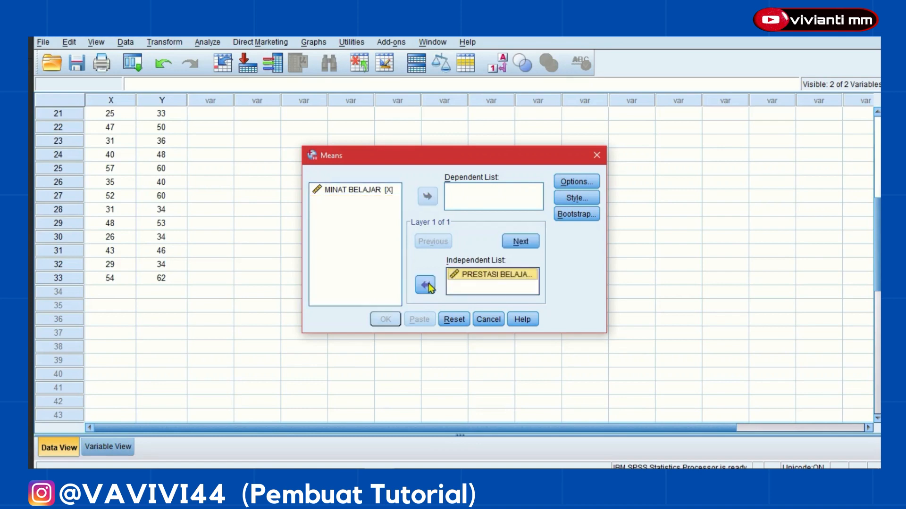
click(373, 190)
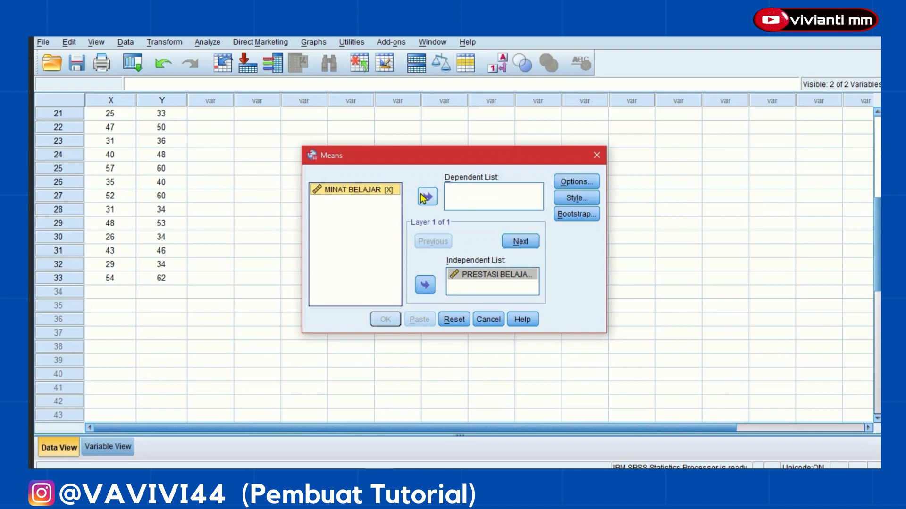
click(427, 286)
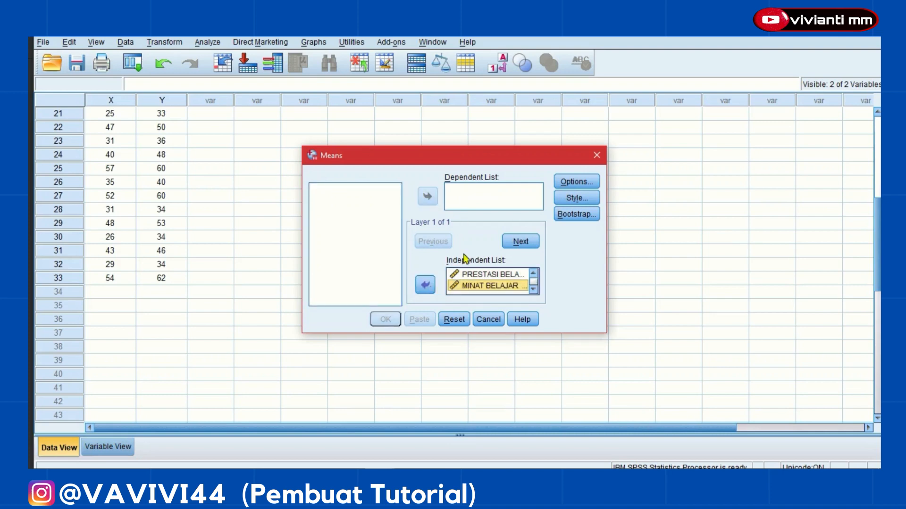
key(ctrl+a)
click(425, 284)
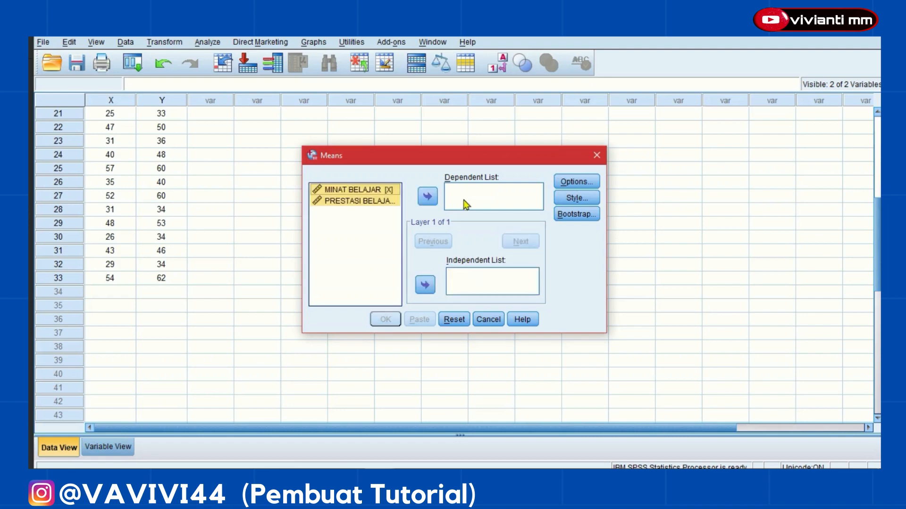
- Assign PRESTASI BELAJAR [Y] as the dependent variable and MINAT BELAJAR [X] as the independent variable of the Means analysis
click(336, 201)
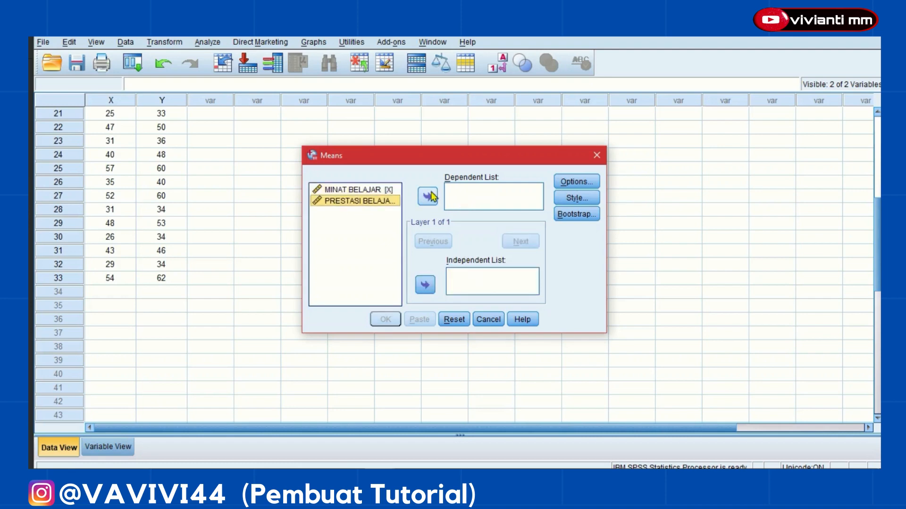
click(432, 196)
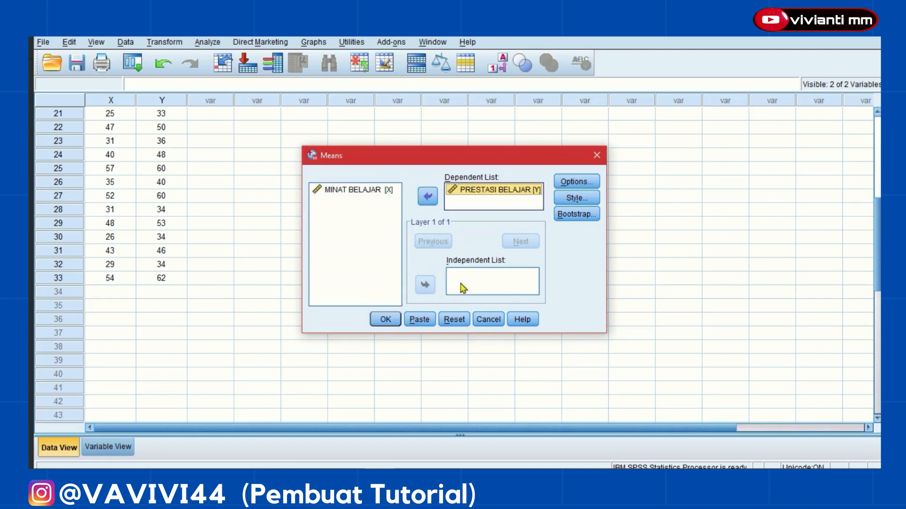
click(362, 193)
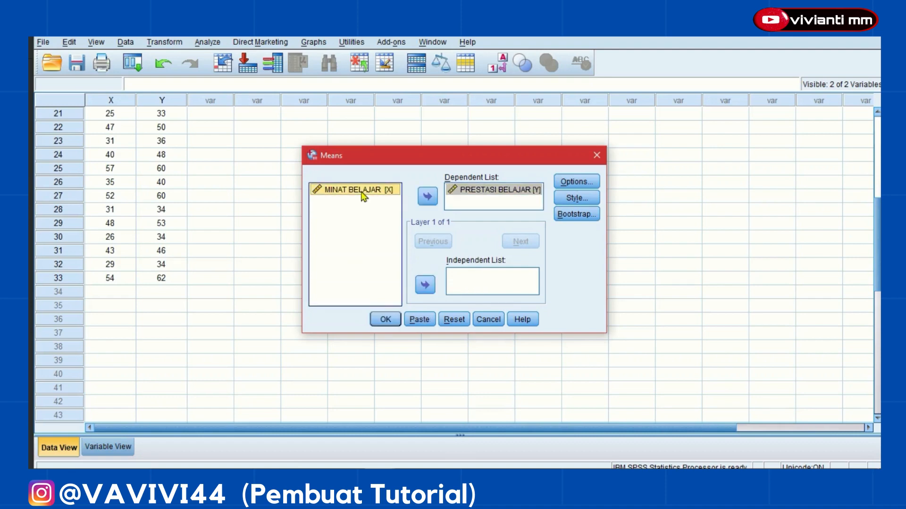
click(425, 285)
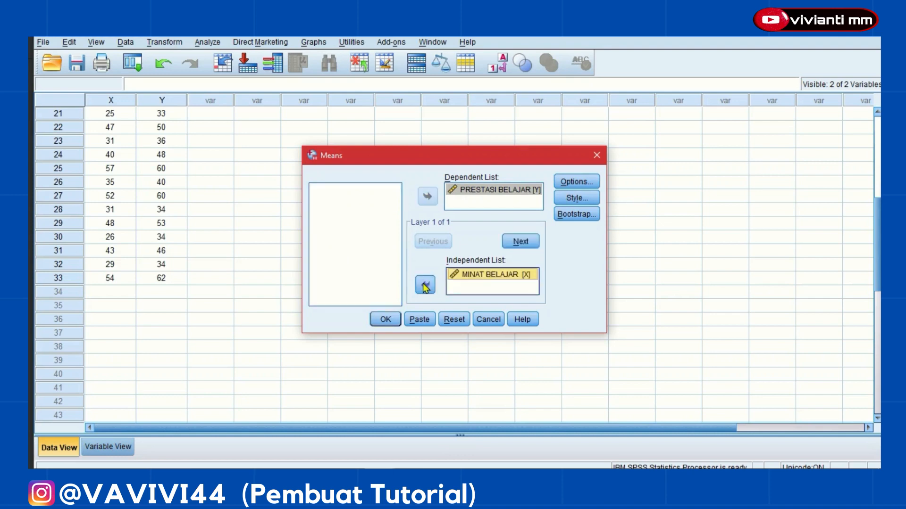
- Enable the Test for linearity statistic for the first layer and run the Means analysis
click(583, 184)
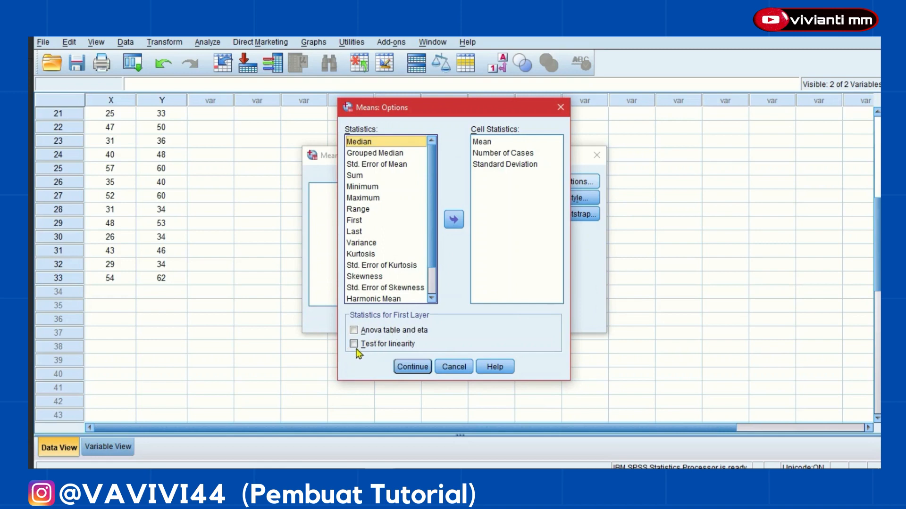
click(357, 346)
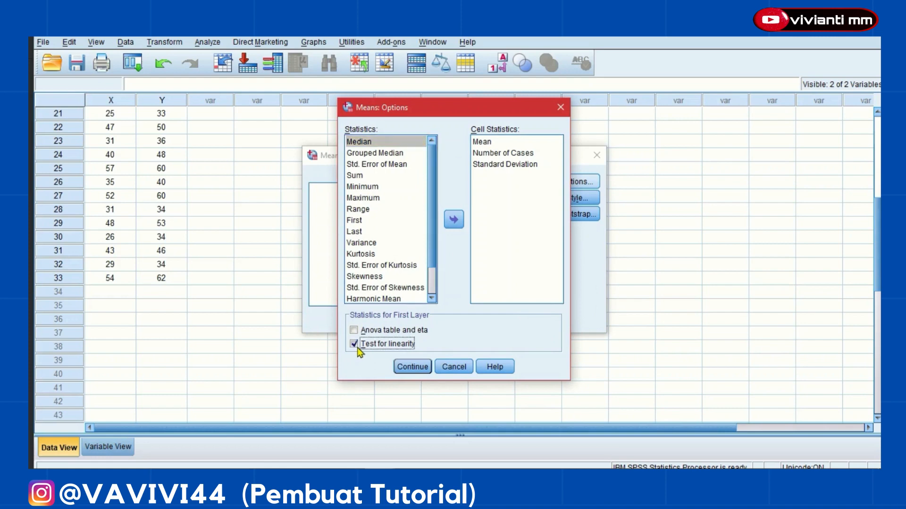
click(404, 369)
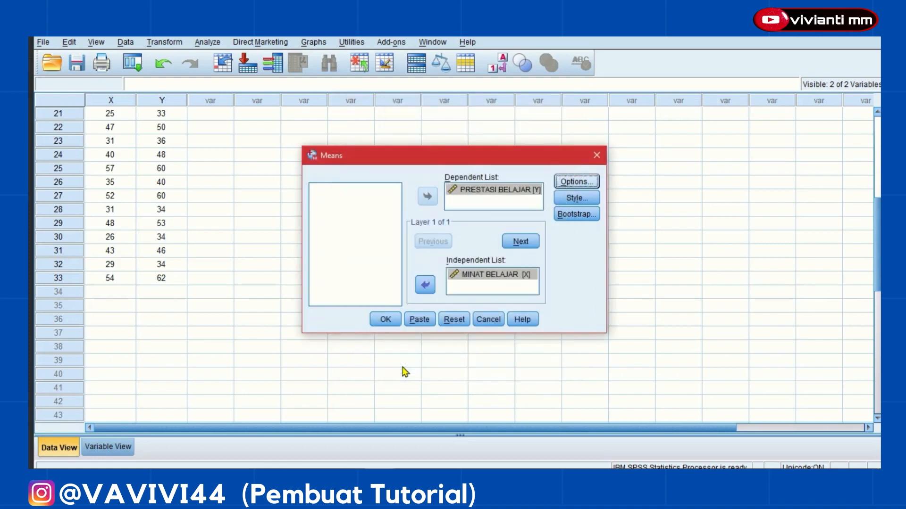
click(385, 321)
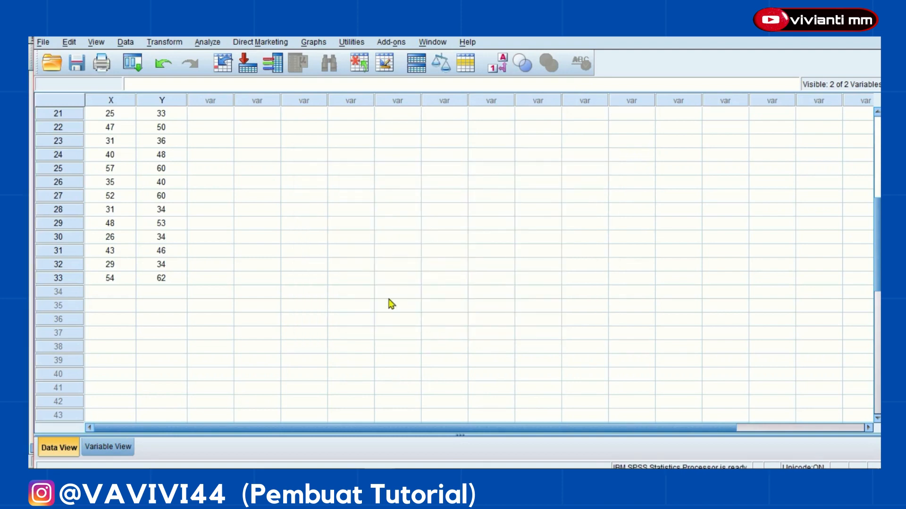
- Switch to the Output2 viewer and examine the Means results, including the ANOVA Table and Case Processing Summary
mouse_move(379, 477)
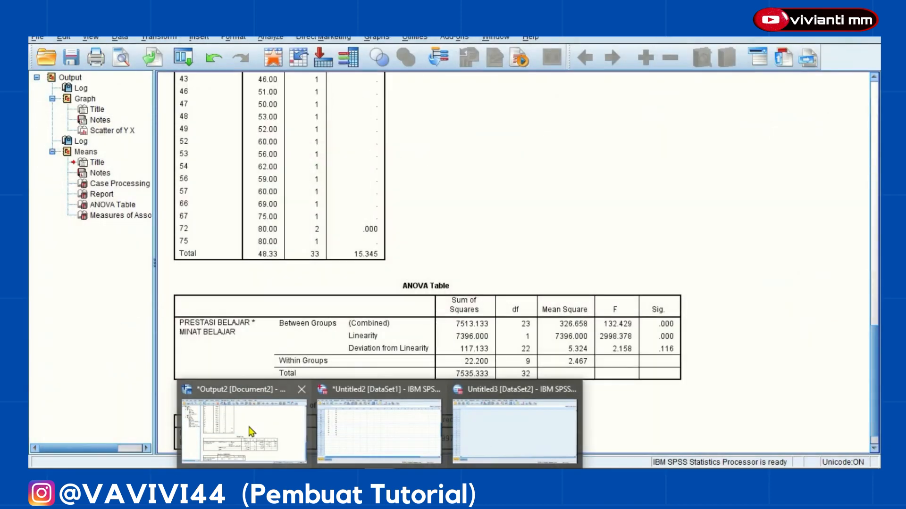
click(251, 431)
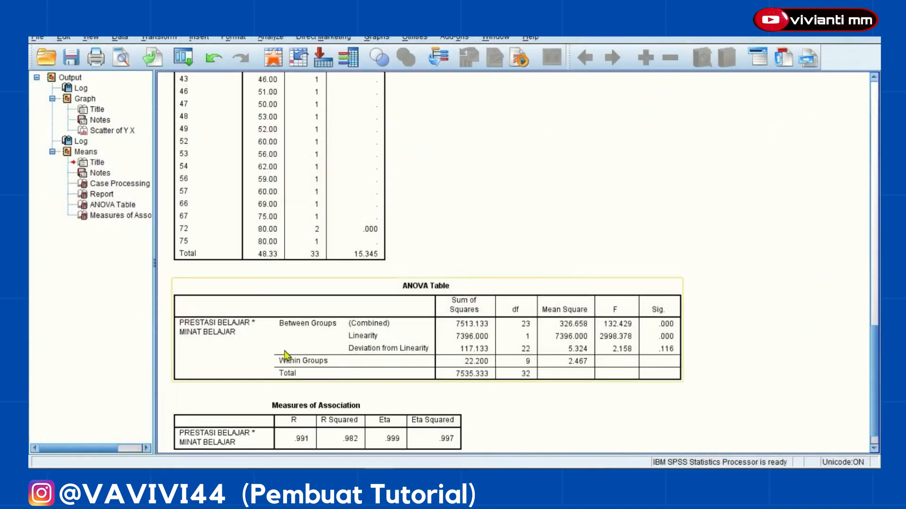
scroll(283, 354, up, 10)
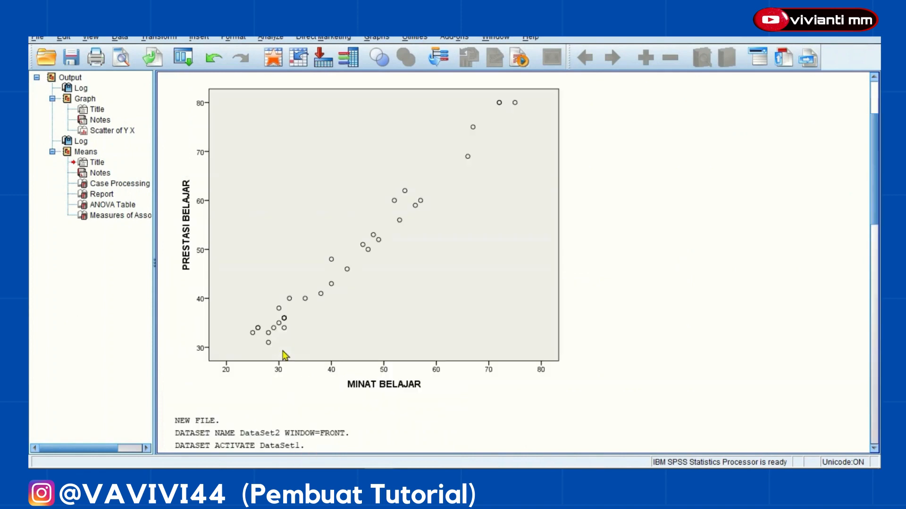
drag(875, 196, 880, 317)
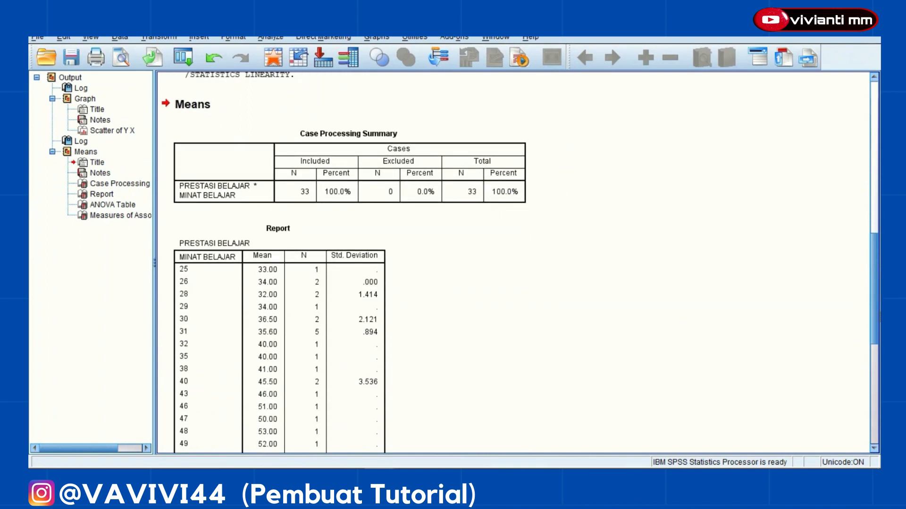
- Select the ANOVA Table in the Means output and examine the significance value in its Deviation from Linearity row
click(336, 140)
drag(877, 307, 878, 357)
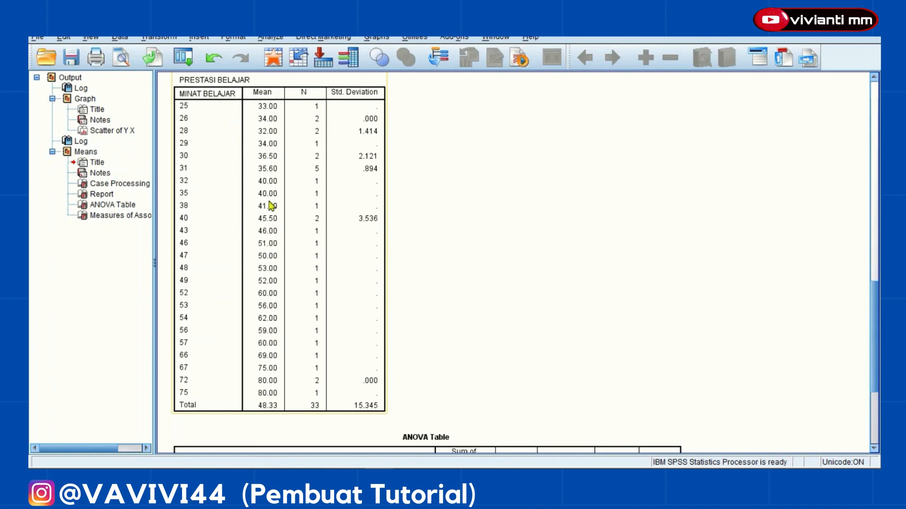
scroll(305, 225, down, 5)
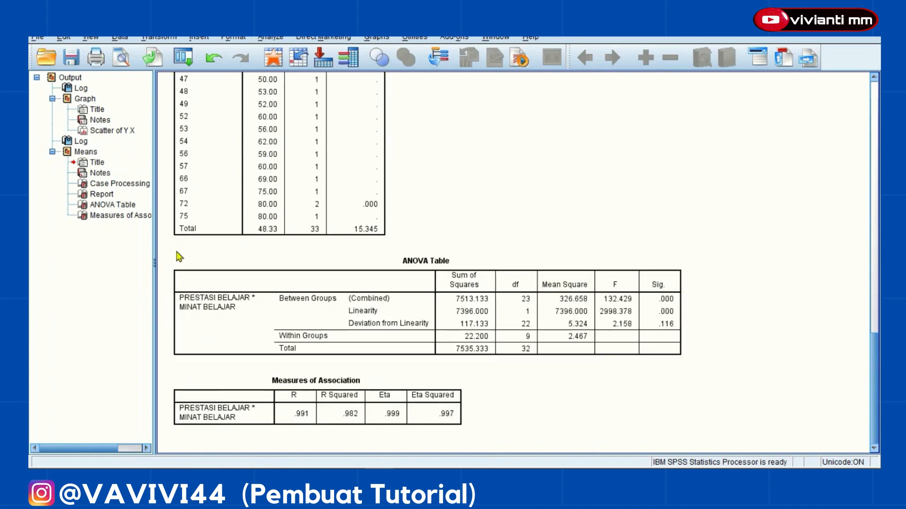
click(198, 263)
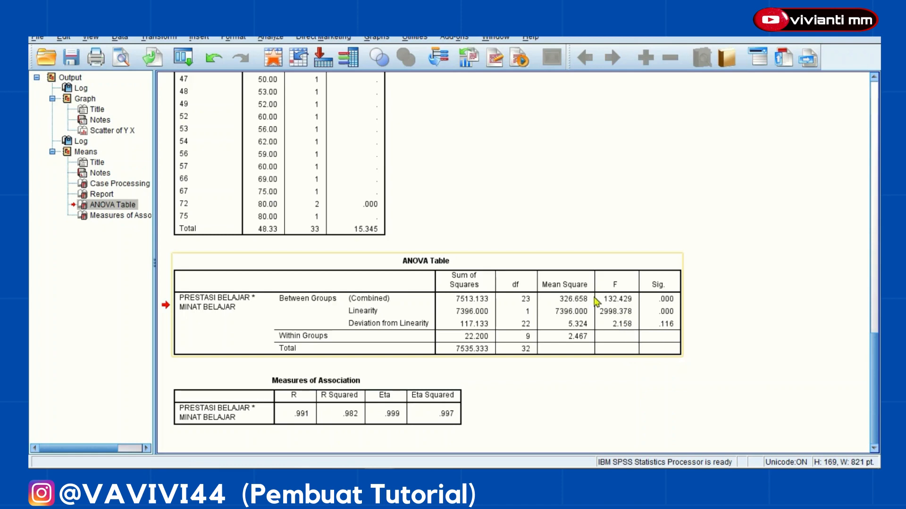
mouse_move(417, 45)
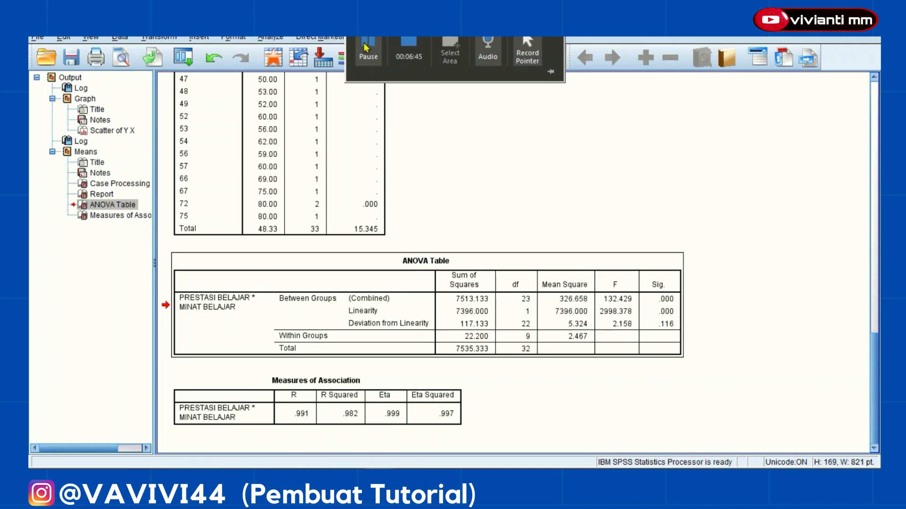
scroll(519, 259, up, 1)
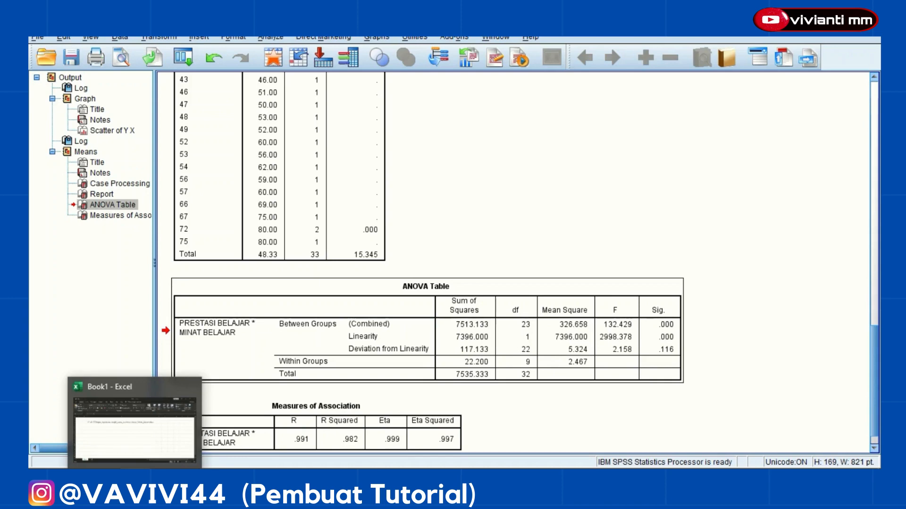
- Switch to the Book1 workbook in Excel and begin an F.INV.RT formula in cell C5 with 0.05 as the probability
mouse_move(122, 432)
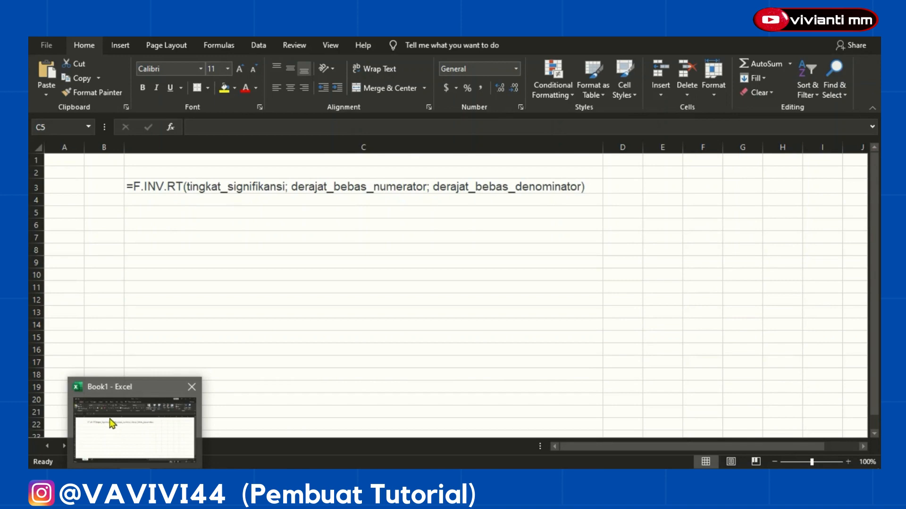
click(105, 423)
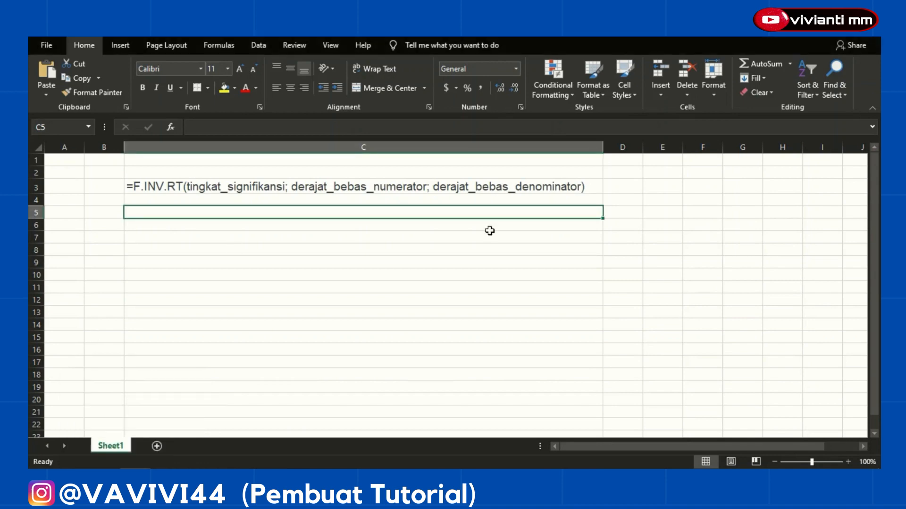
text(=)
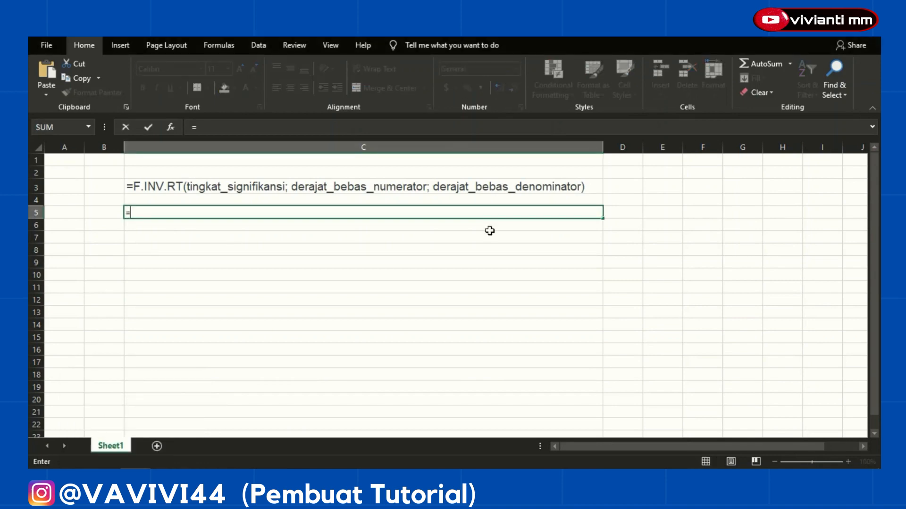
text(f)
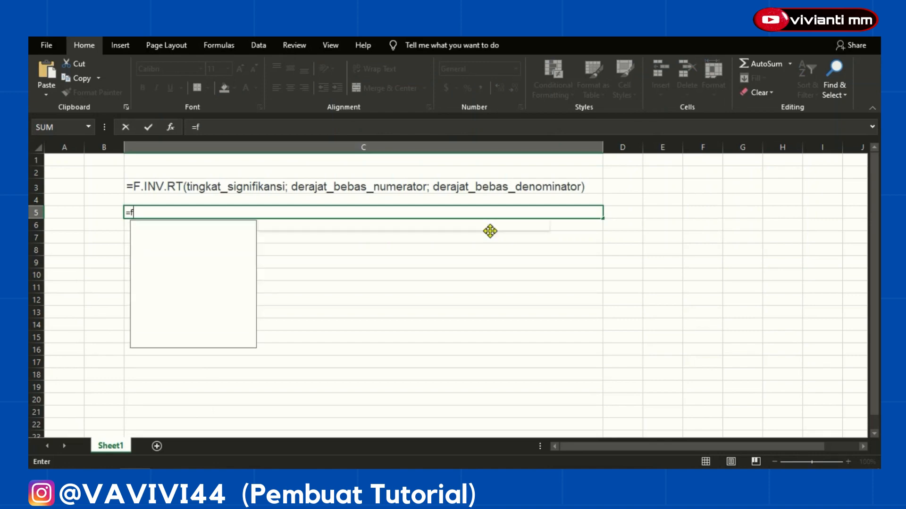
text(.)
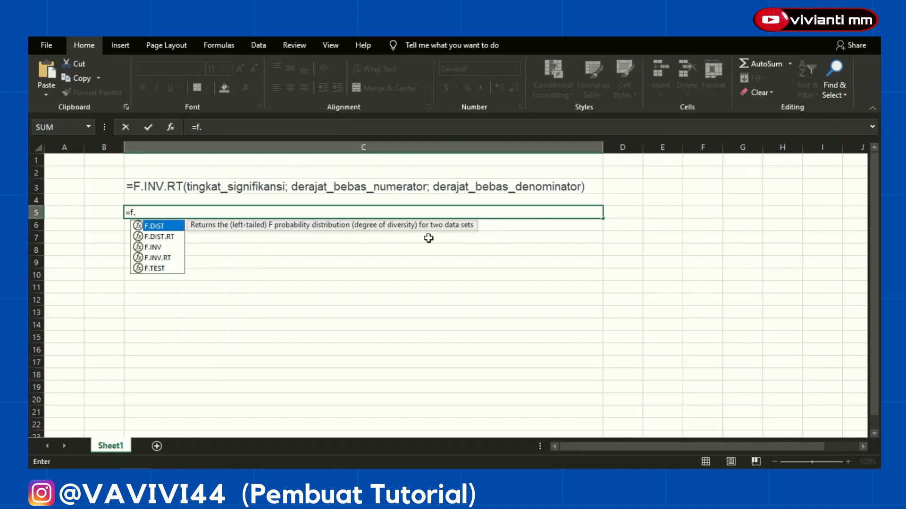
click(160, 260)
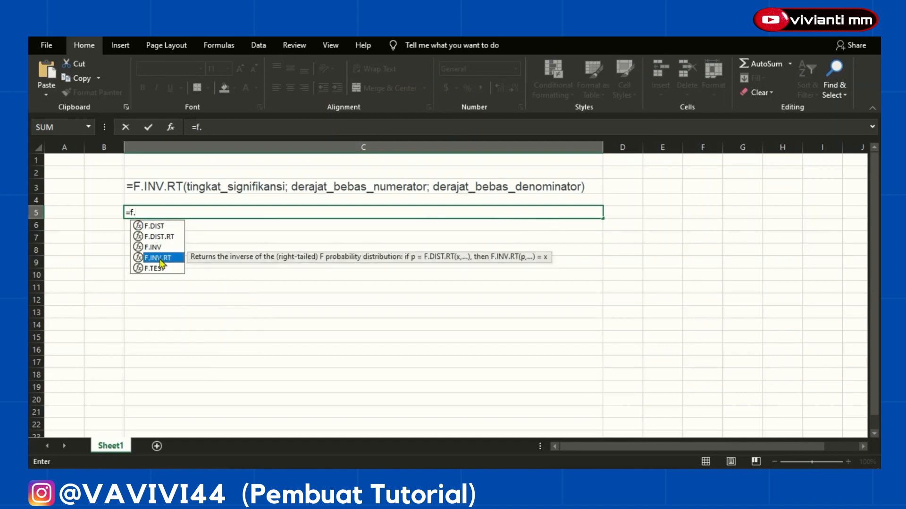
double_click(170, 260)
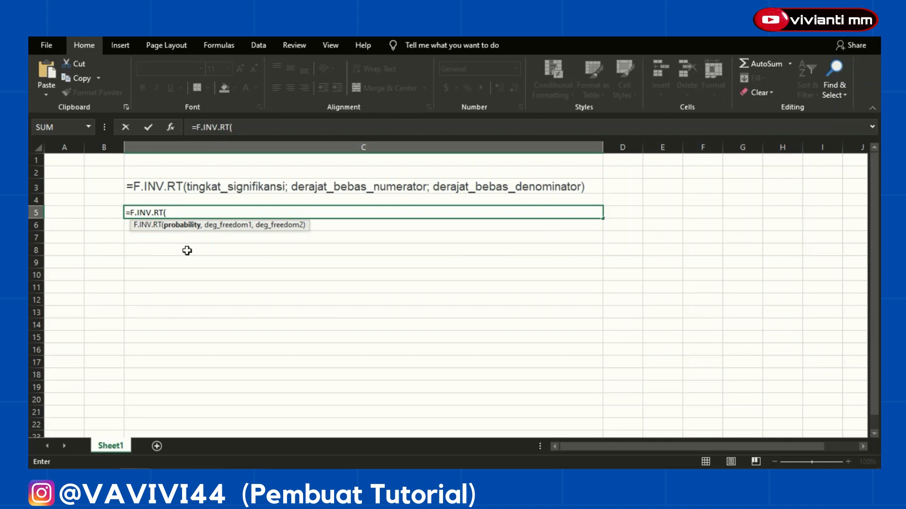
text(0.05,)
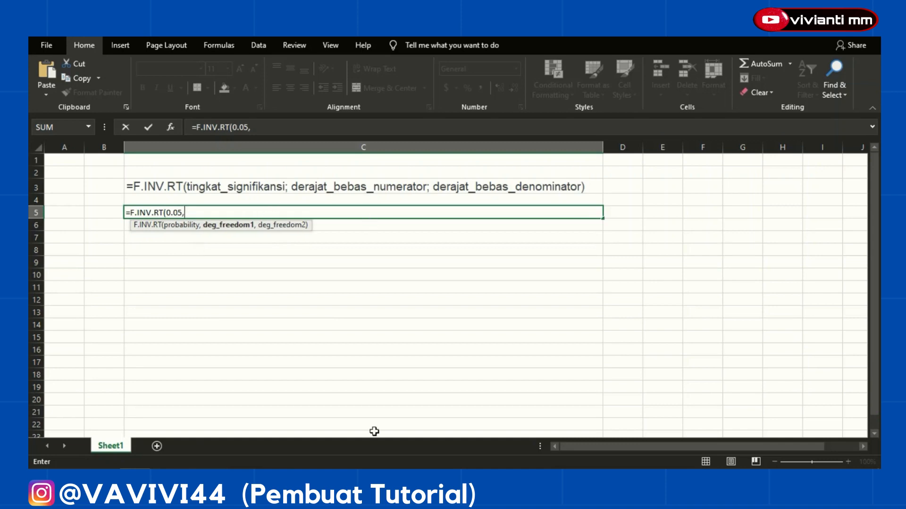
- Check the Deviation from Linearity df in the SPSS ANOVA Table and enter 22 as the Excel formula's first degrees of freedom
mouse_move(379, 479)
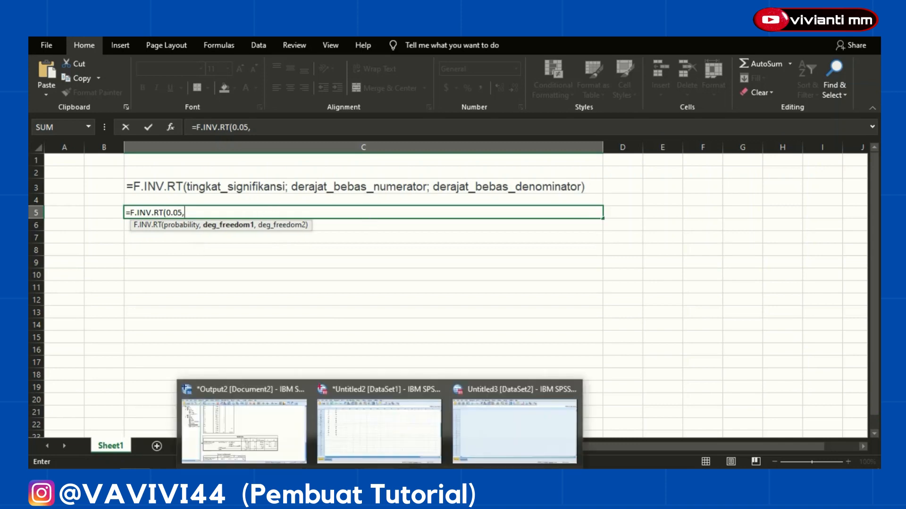
mouse_move(256, 432)
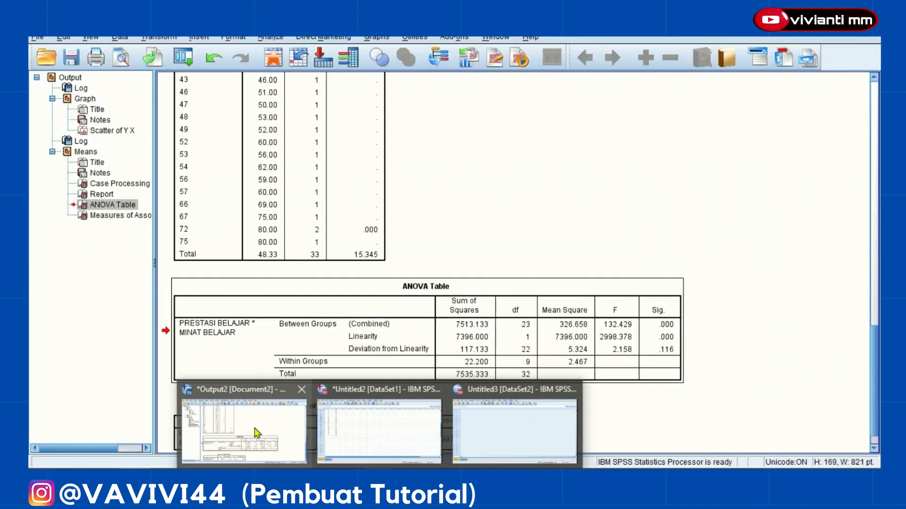
click(257, 433)
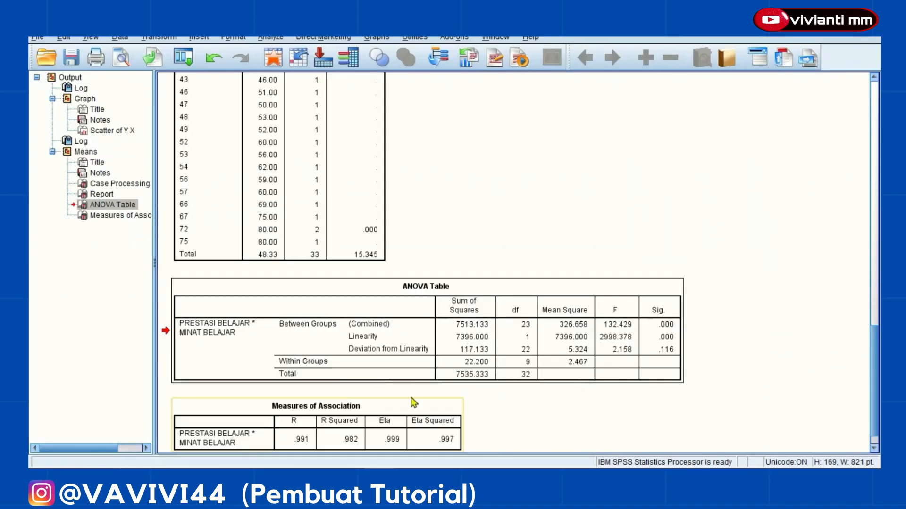
click(526, 368)
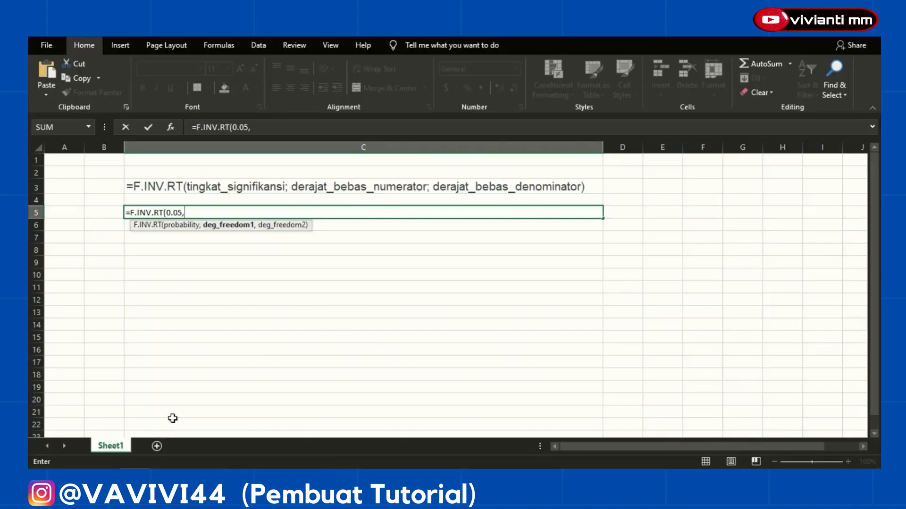
text(22,)
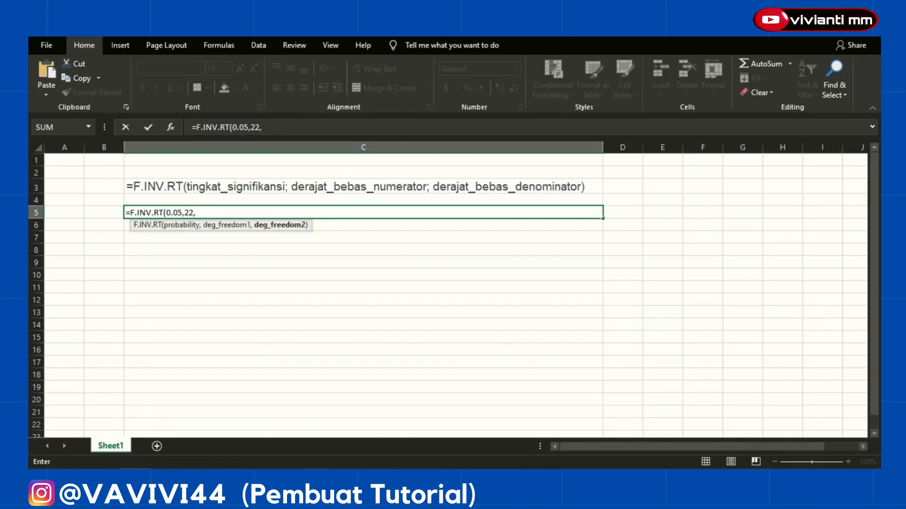
- Check the Within Groups df in the SPSS ANOVA Table and complete the formula in C5 as =F.INV.RT(0.05,22,9)
mouse_move(299, 449)
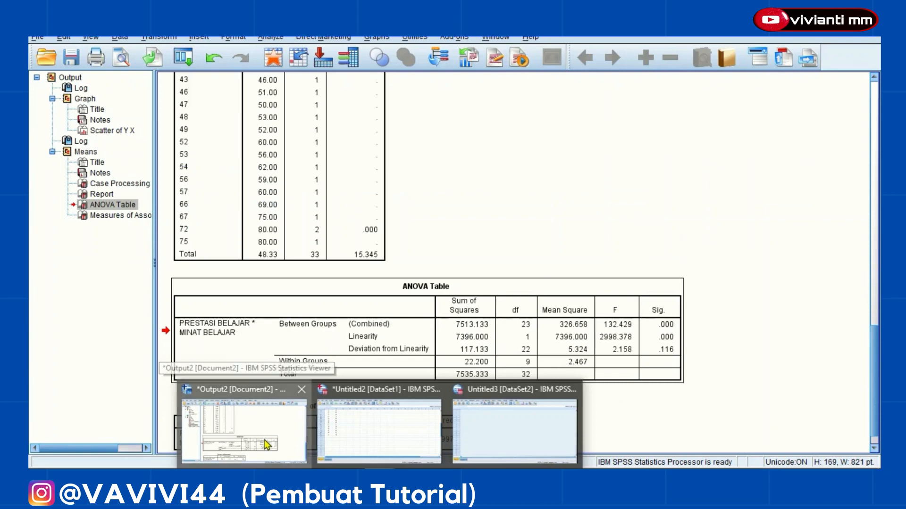
click(267, 444)
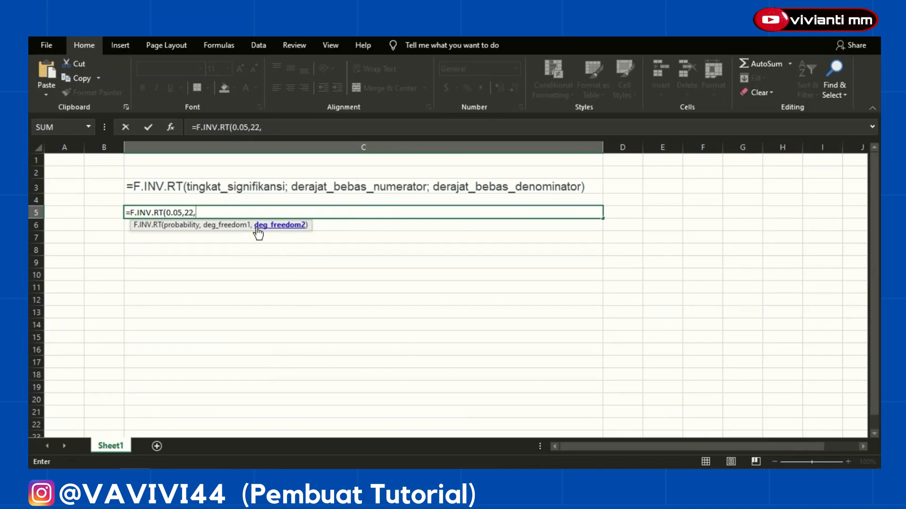
text(9))
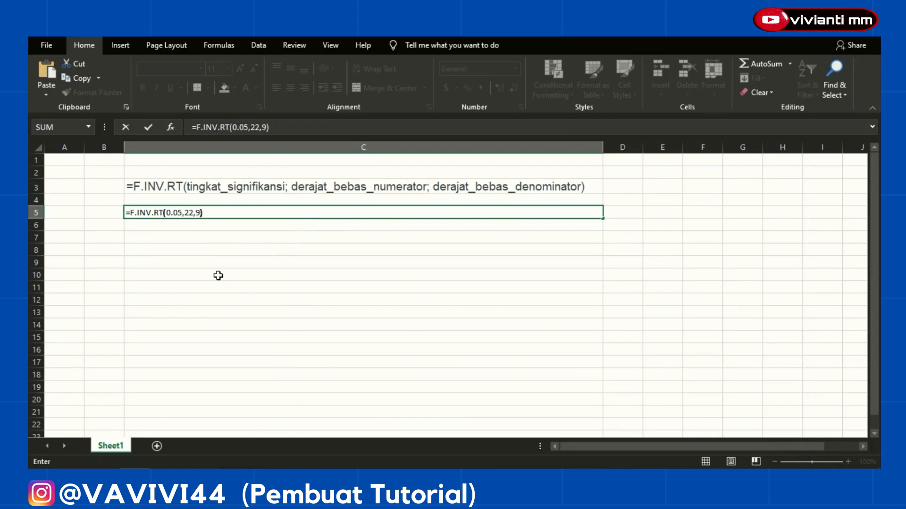
key(Return)
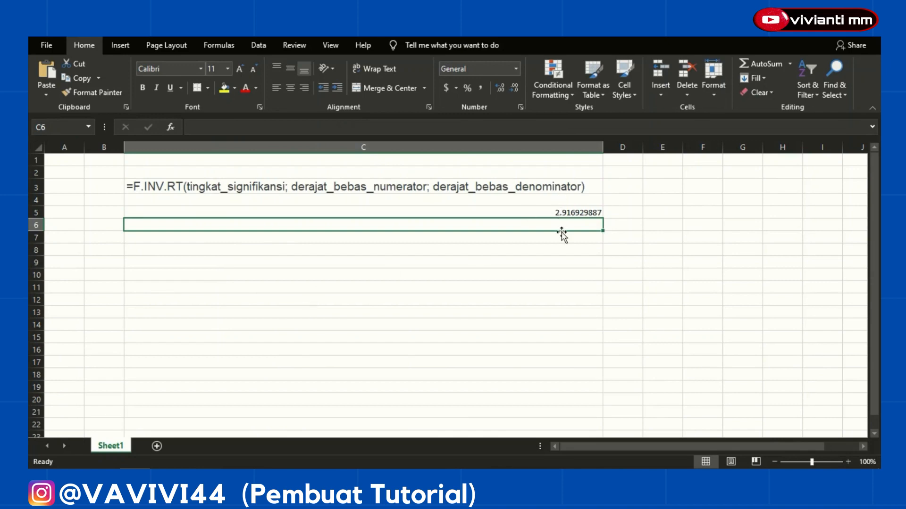
click(560, 210)
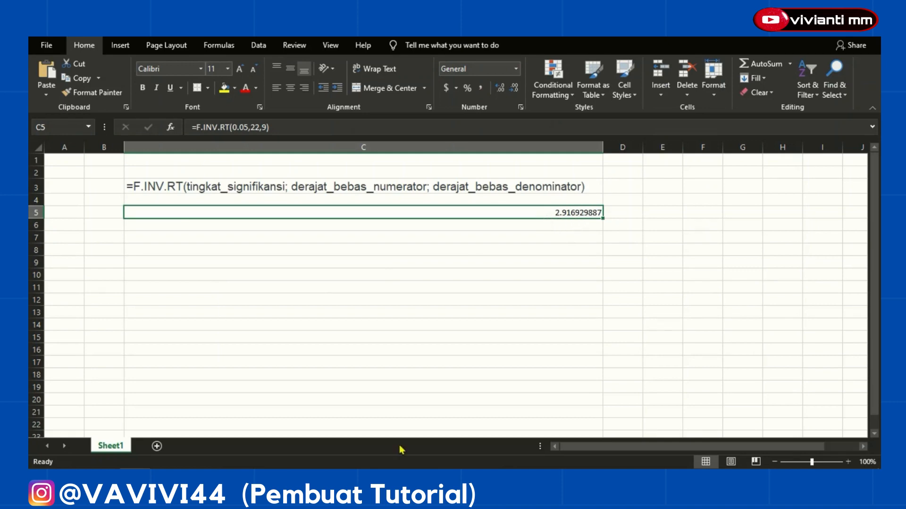
- Compare the Deviation from Linearity F value in the SPSS ANOVA Table with the critical F value in Excel cell C5
click(379, 481)
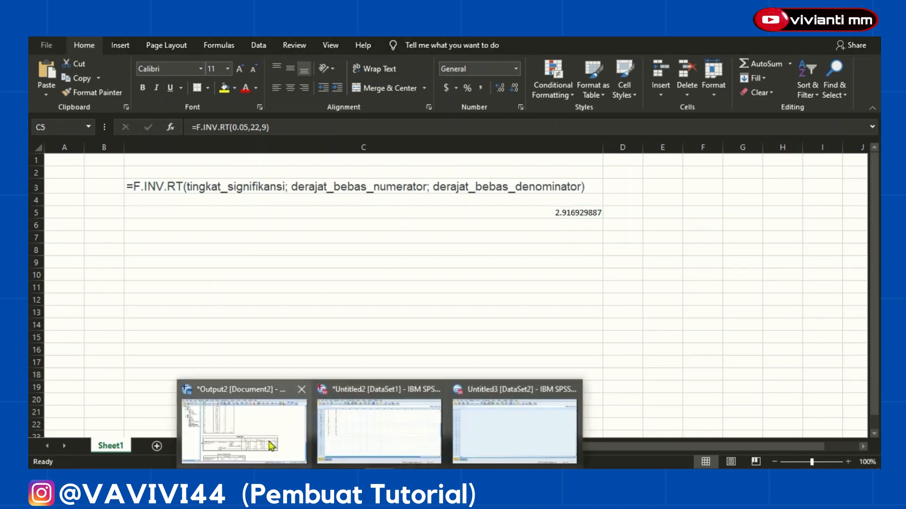
click(271, 445)
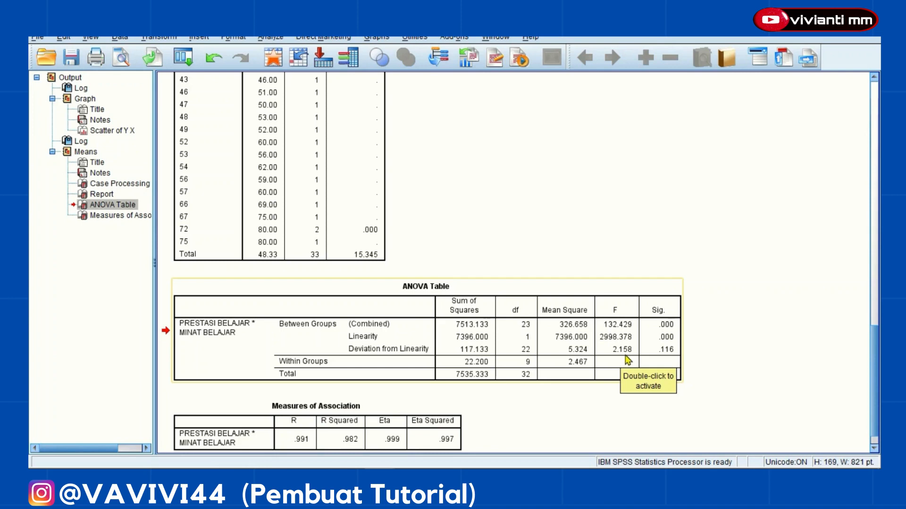
double_click(623, 360)
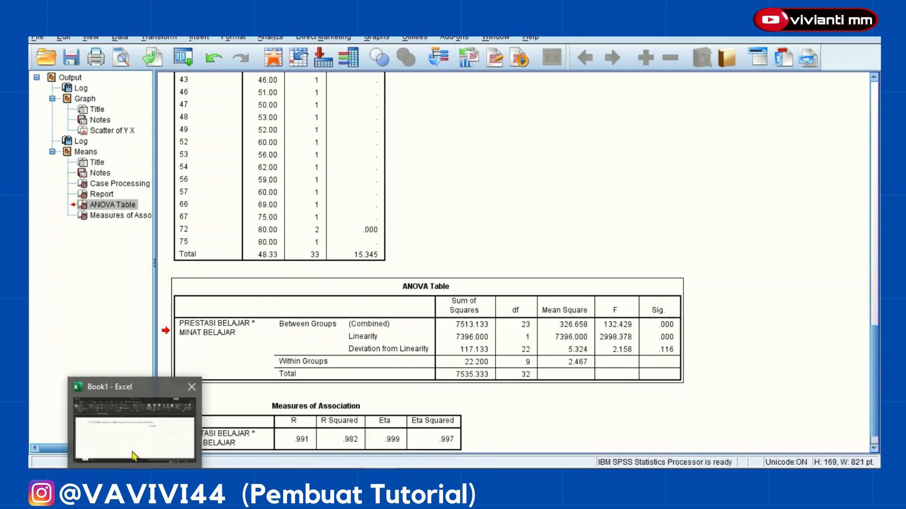
click(133, 454)
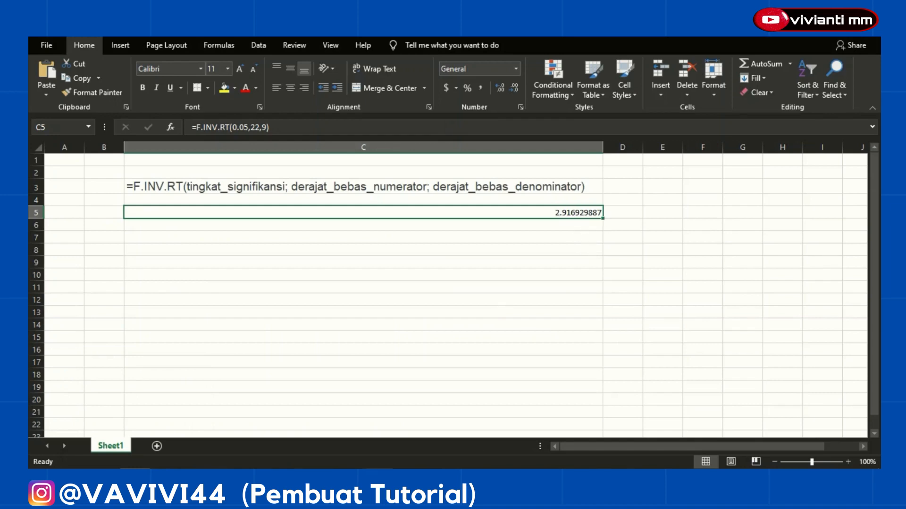
mouse_move(381, 451)
click(281, 453)
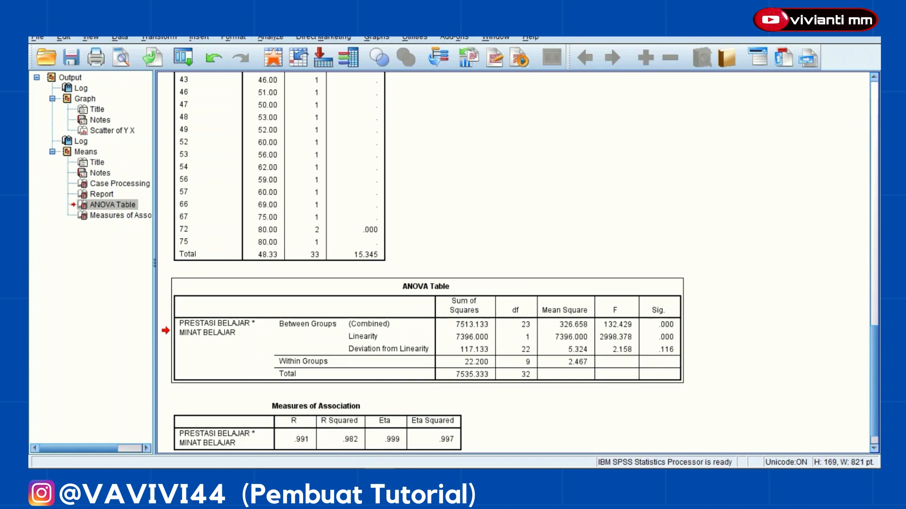
mouse_move(426, 44)
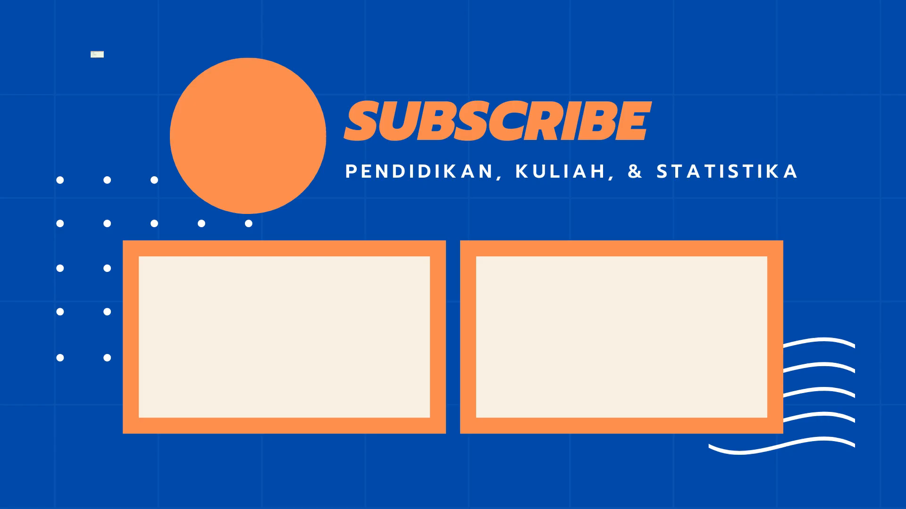